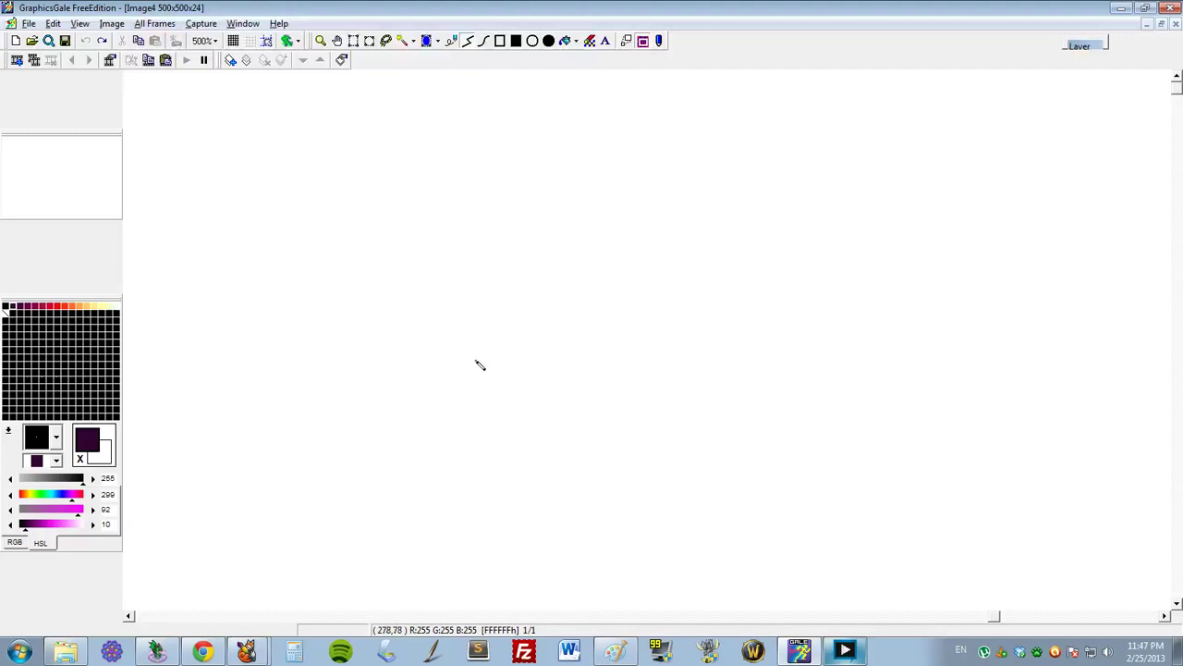
# - Draw a dark purple 2:1 diagonal line sloping down to the right, about 61 px wide and 30 px high
pyautogui.click(469, 42)
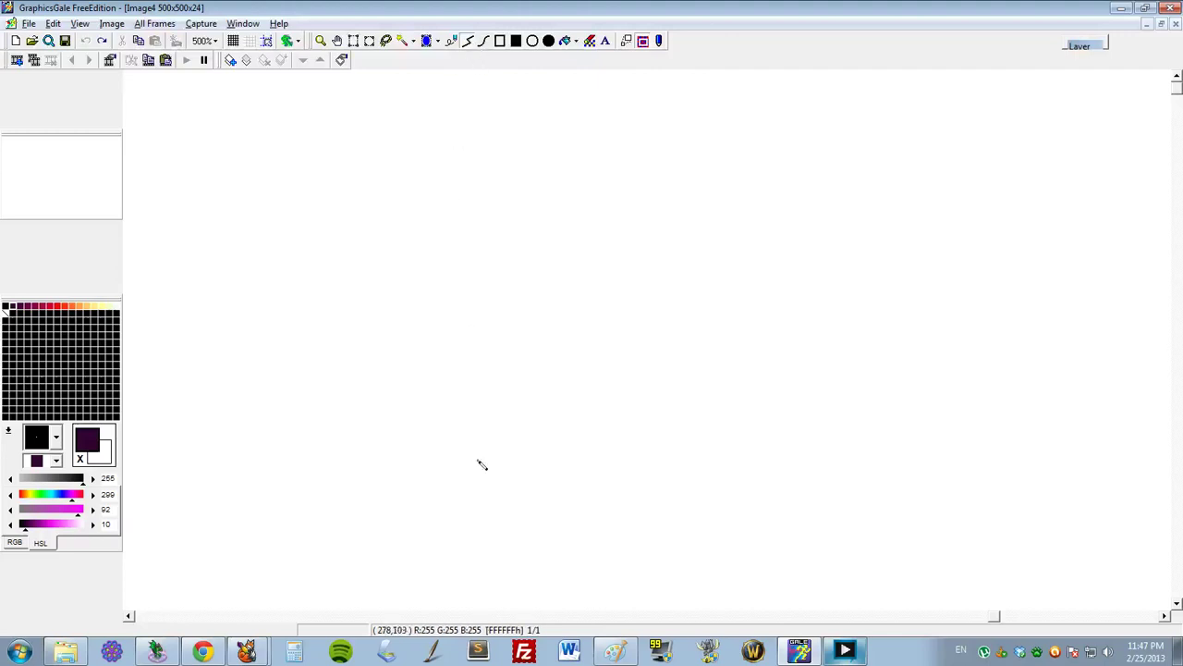
pyautogui.moveTo(443, 354); pyautogui.dragTo(674, 467)
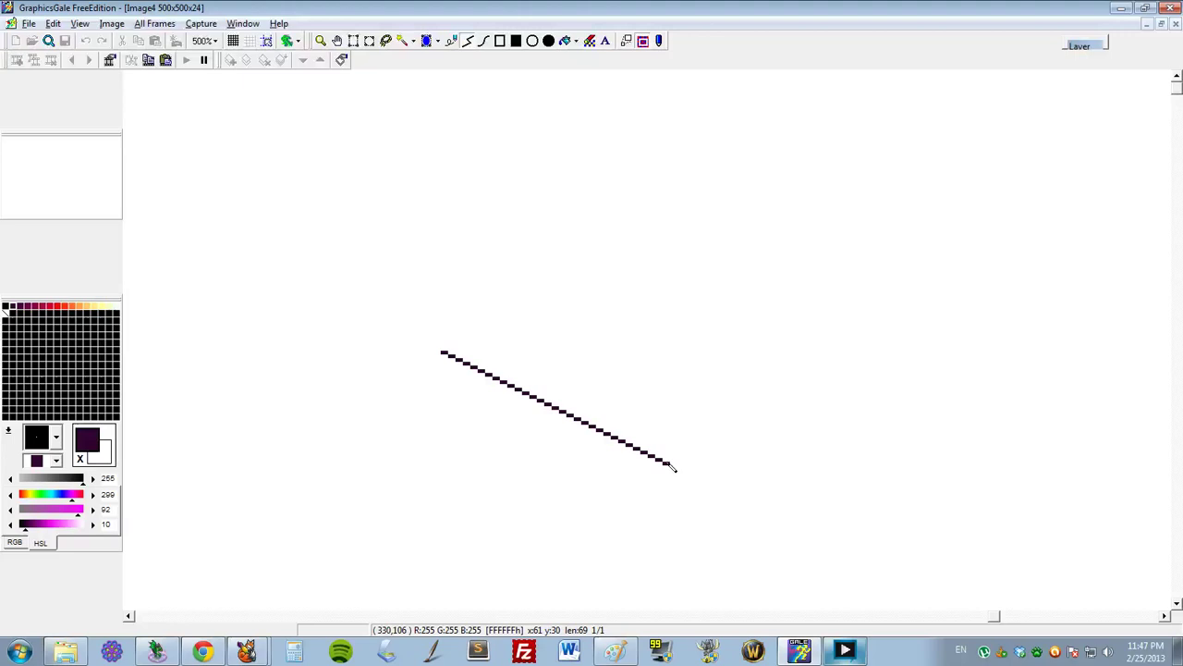
pyautogui.moveTo(674, 468); pyautogui.dragTo(673, 467)
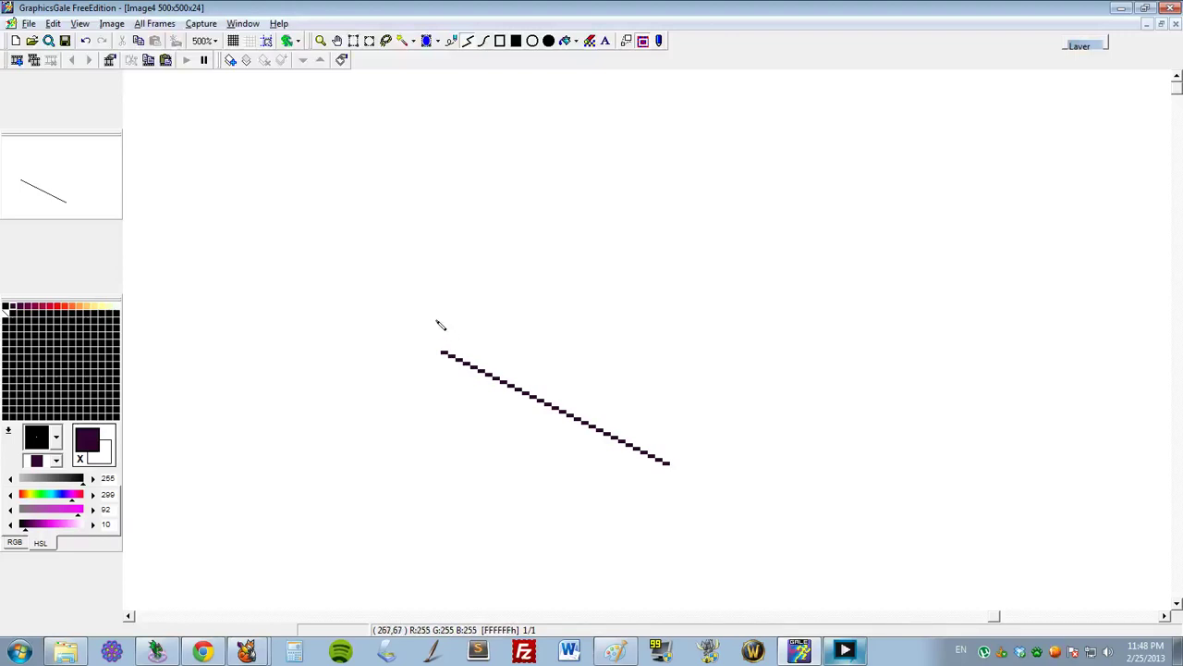
pyautogui.moveTo(434, 319); pyautogui.dragTo(715, 319)
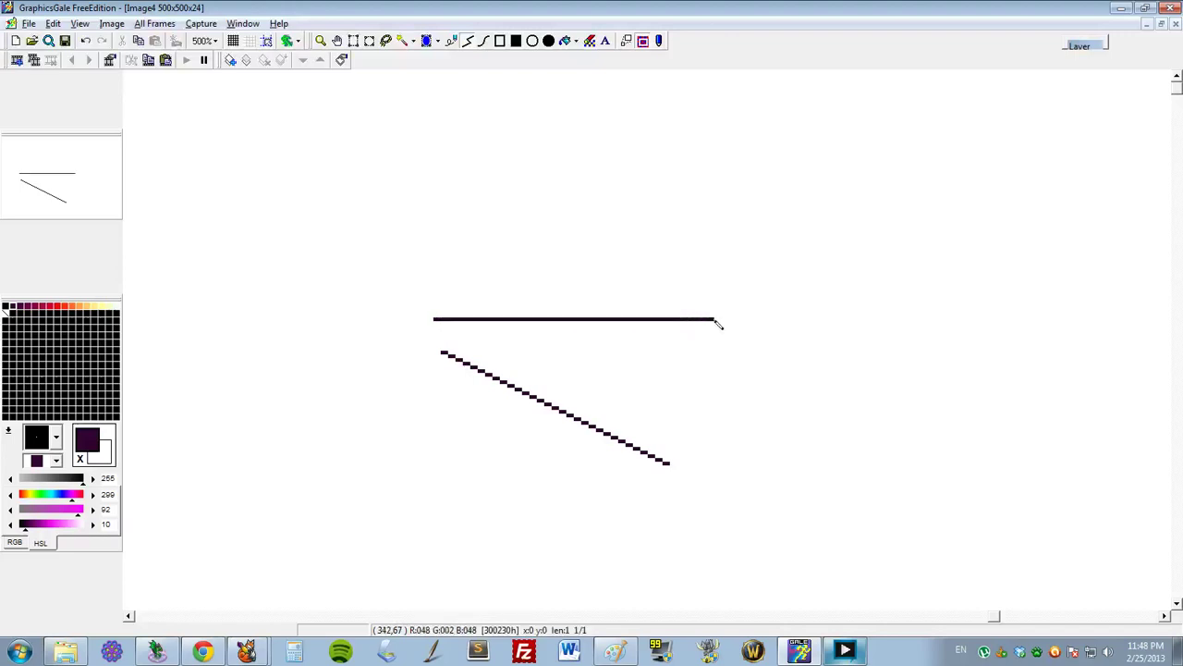
pyautogui.hotkey('ctrl', 'z')
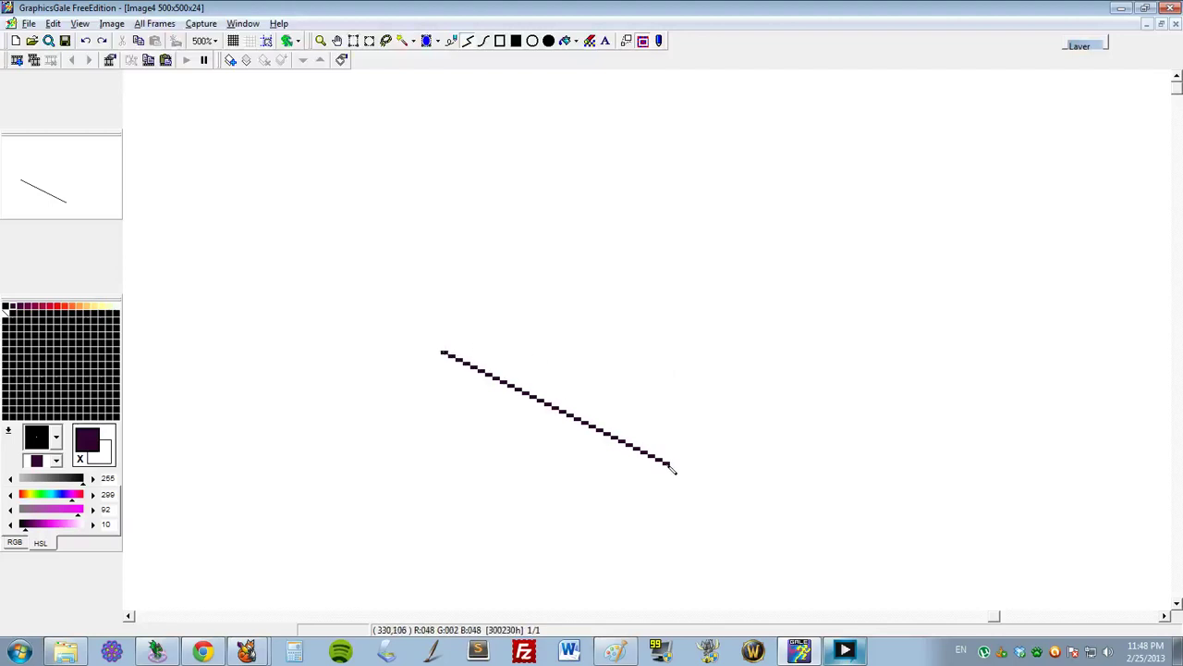
# - Move the diagonal line down and to the left, and draw a vertical line upward from each of its ends
pyautogui.hotkey('ctrl', 'a')
pyautogui.moveTo(576, 333); pyautogui.dragTo(545, 404)
pyautogui.click(468, 40)
pyautogui.moveTo(412, 423); pyautogui.dragTo(414, 226)
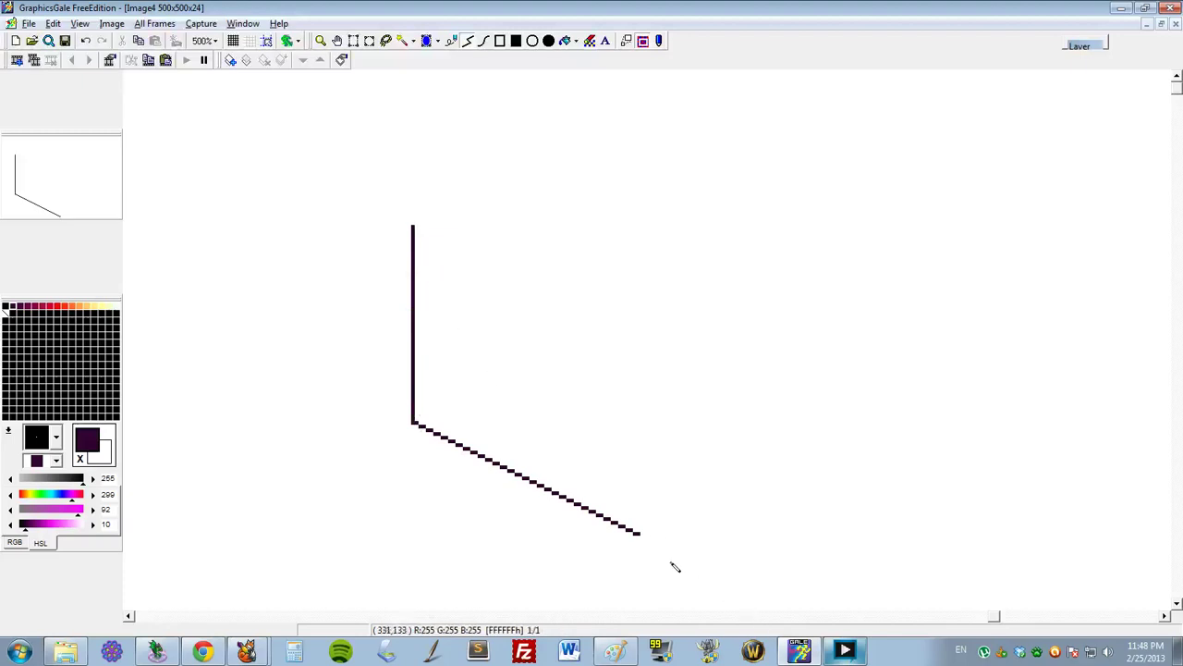
pyautogui.moveTo(638, 533); pyautogui.dragTo(639, 304)
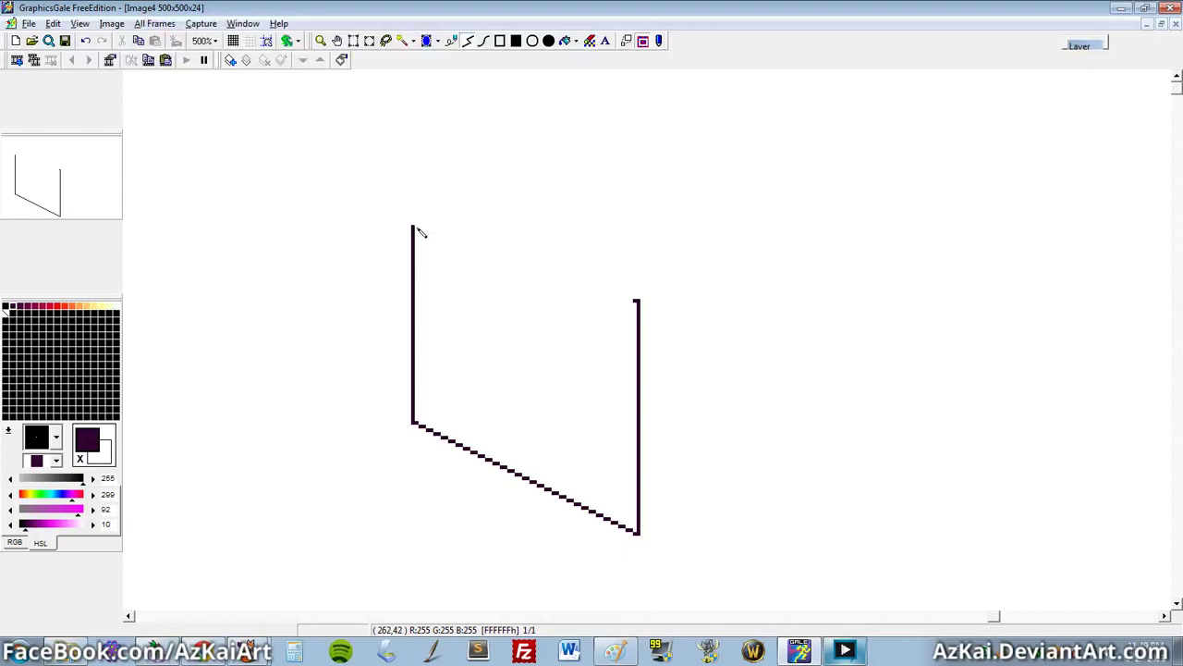
# - Close the face with a parallel diagonal along the top, and trim the right edge's overshoot with white so the corner is clean
pyautogui.moveTo(418, 232); pyautogui.dragTo(417, 229)
pyautogui.moveTo(418, 231)
pyautogui.mouseDown()
pyautogui.moveTo(649, 307)
pyautogui.moveTo(643, 342)
pyautogui.mouseUp()
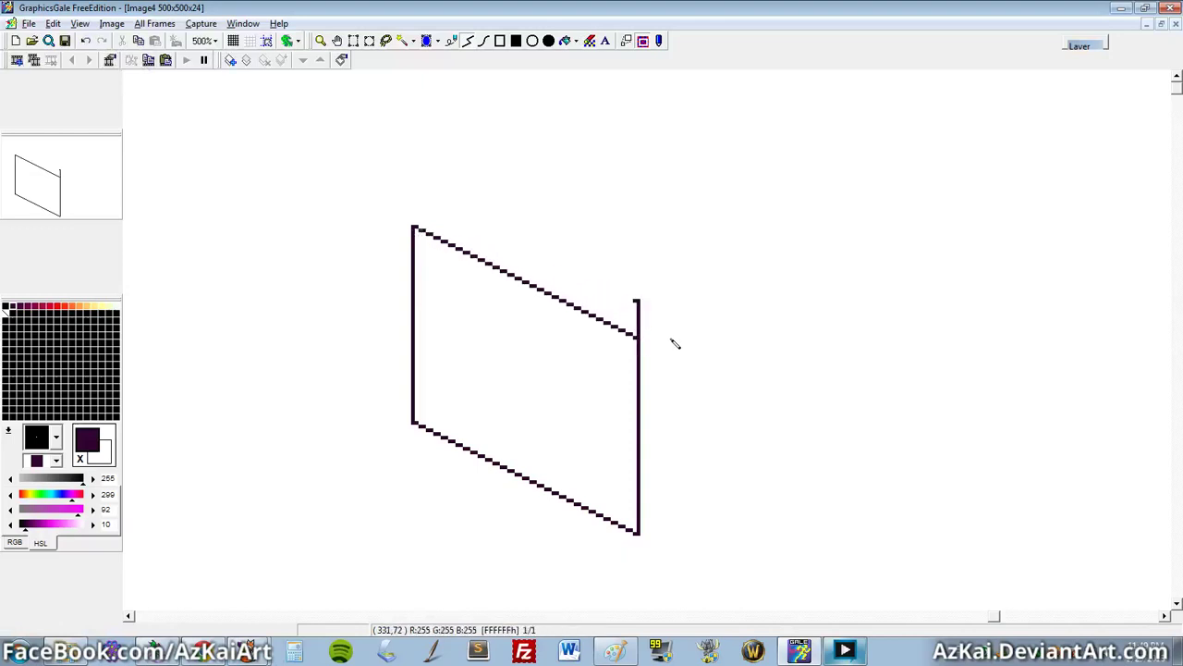
pyautogui.rightClick(673, 339)
pyautogui.moveTo(641, 319); pyautogui.dragTo(638, 304)
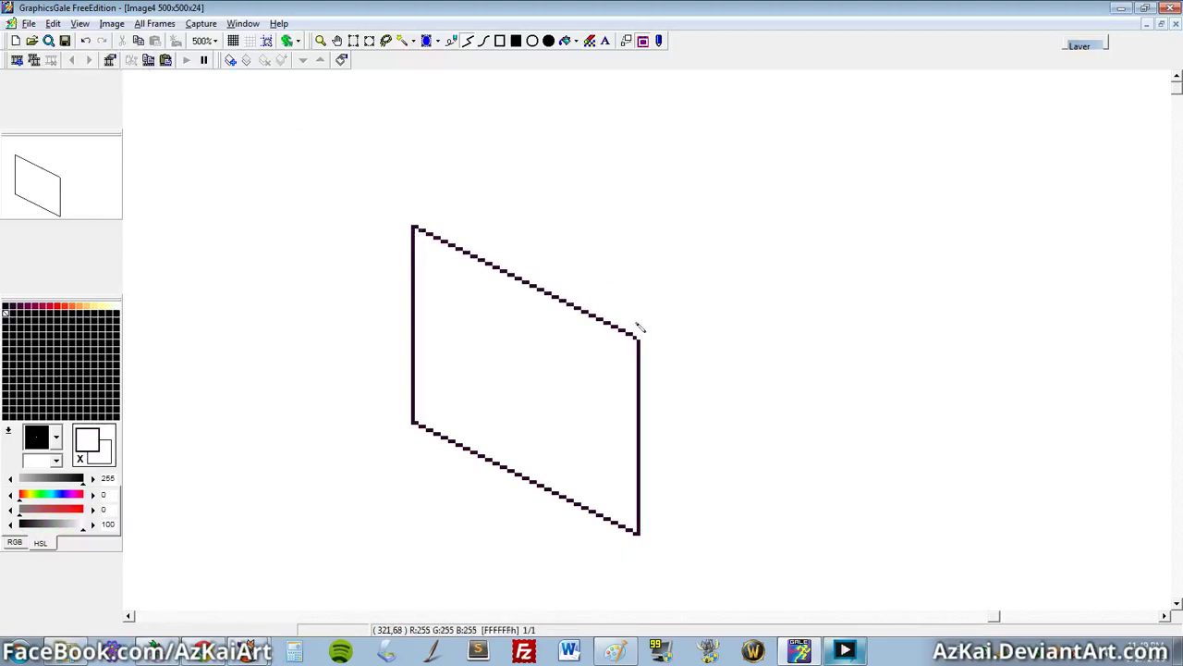
pyautogui.rightClick(640, 379)
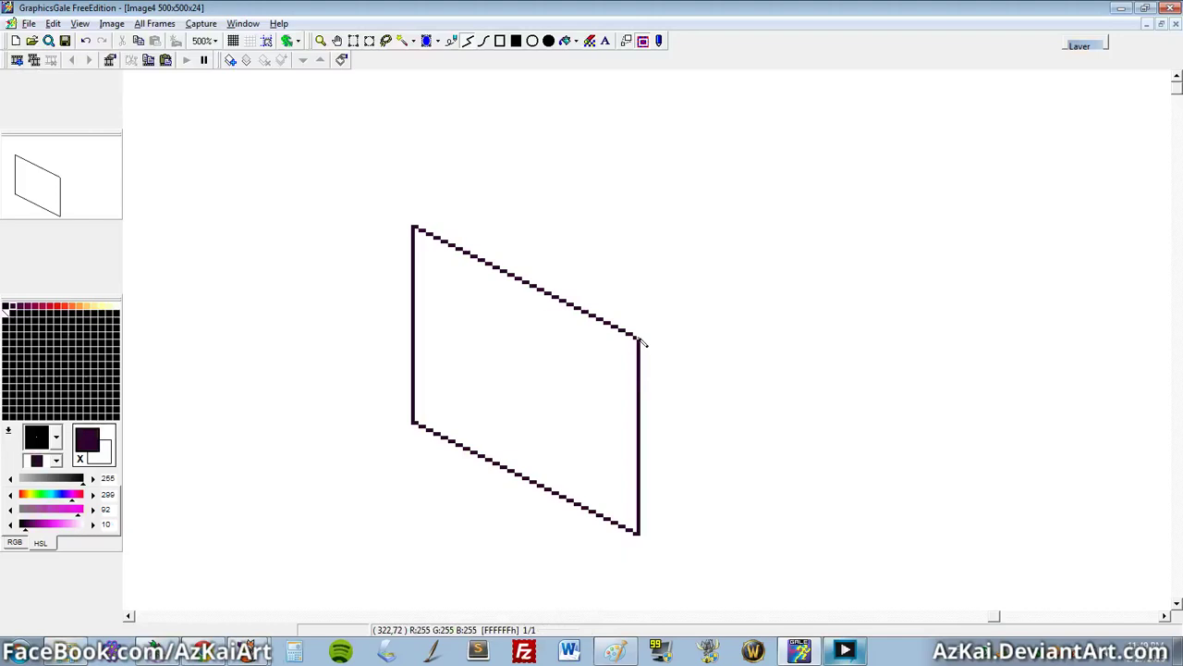
pyautogui.click(639, 340)
pyautogui.moveTo(641, 339); pyautogui.dragTo(642, 465)
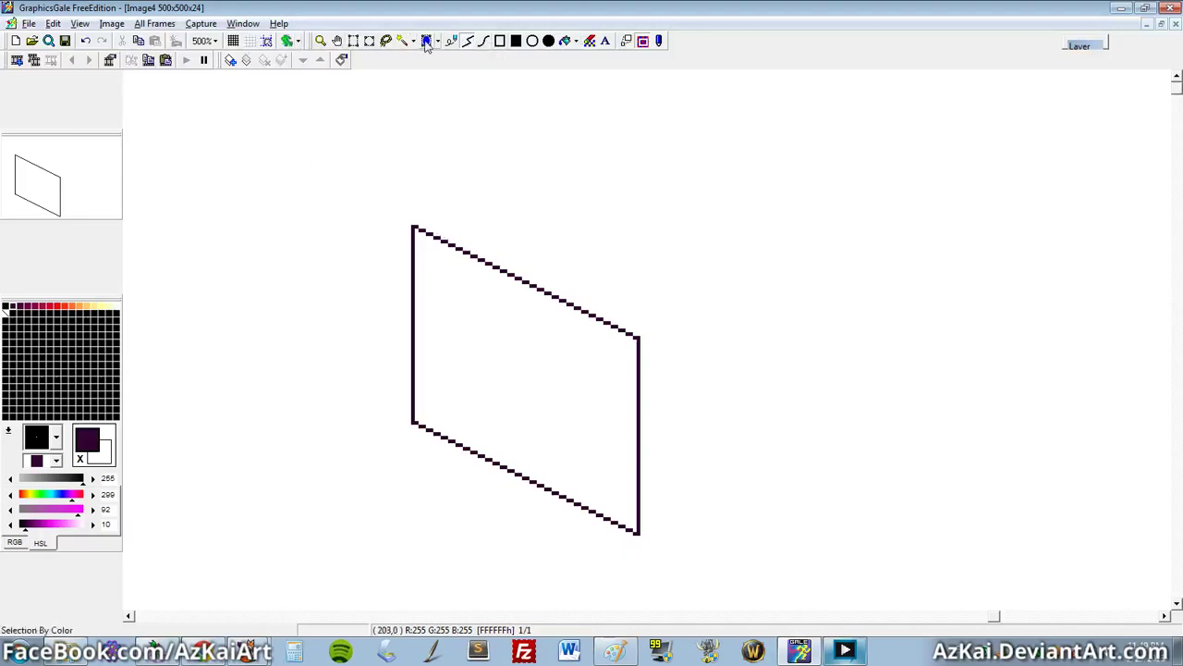
# - Lasso the whole parallelogram, copy it, and move it to the left to make room for a second face
pyautogui.click(386, 40)
pyautogui.moveTo(555, 240)
pyautogui.mouseDown()
pyautogui.moveTo(475, 193)
pyautogui.moveTo(342, 190)
pyautogui.moveTo(269, 392)
pyautogui.moveTo(358, 525)
pyautogui.moveTo(550, 596)
pyautogui.moveTo(674, 582)
pyautogui.moveTo(740, 454)
pyautogui.moveTo(702, 301)
pyautogui.moveTo(553, 238)
pyautogui.mouseUp()
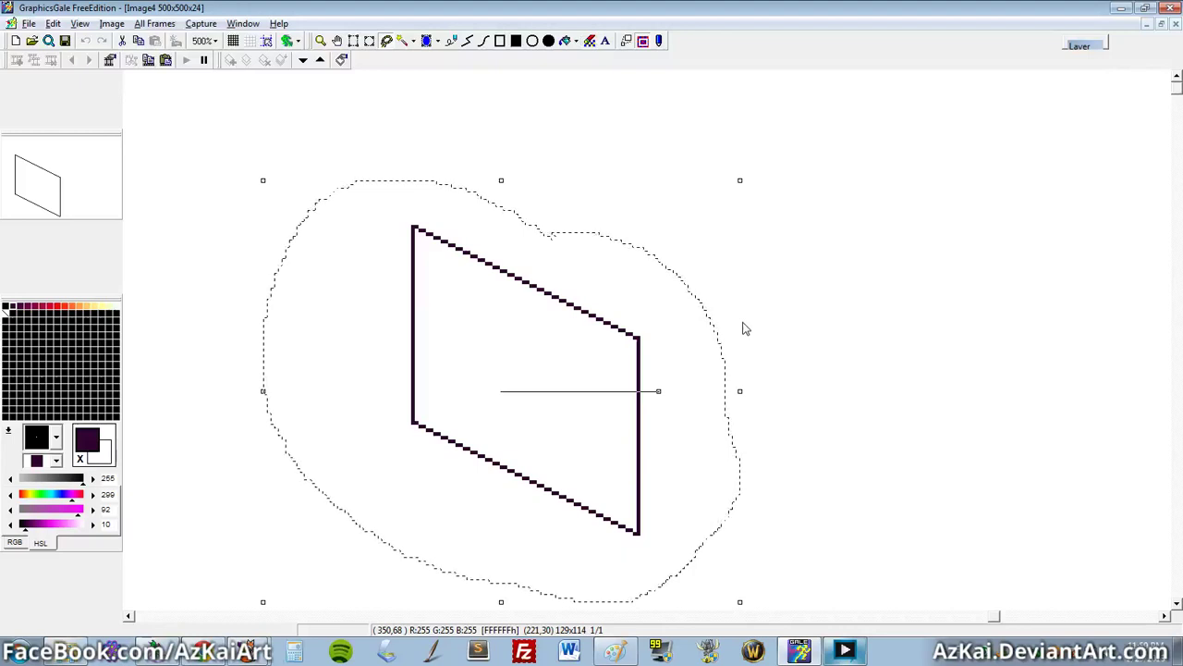
pyautogui.moveTo(647, 330); pyautogui.dragTo(521, 337)
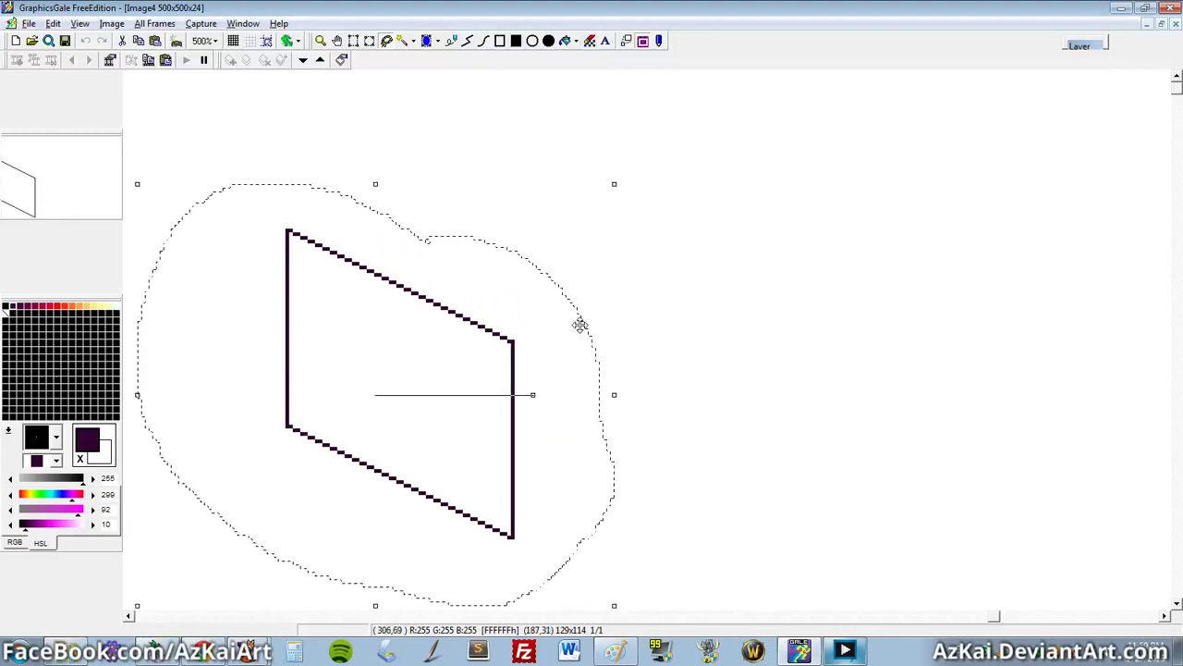
# - Paste a copy of the parallelogram, flip it horizontally, and place it against the first face's right edge
pyautogui.hotkey('ctrl', 'v')
pyautogui.click(54, 24)
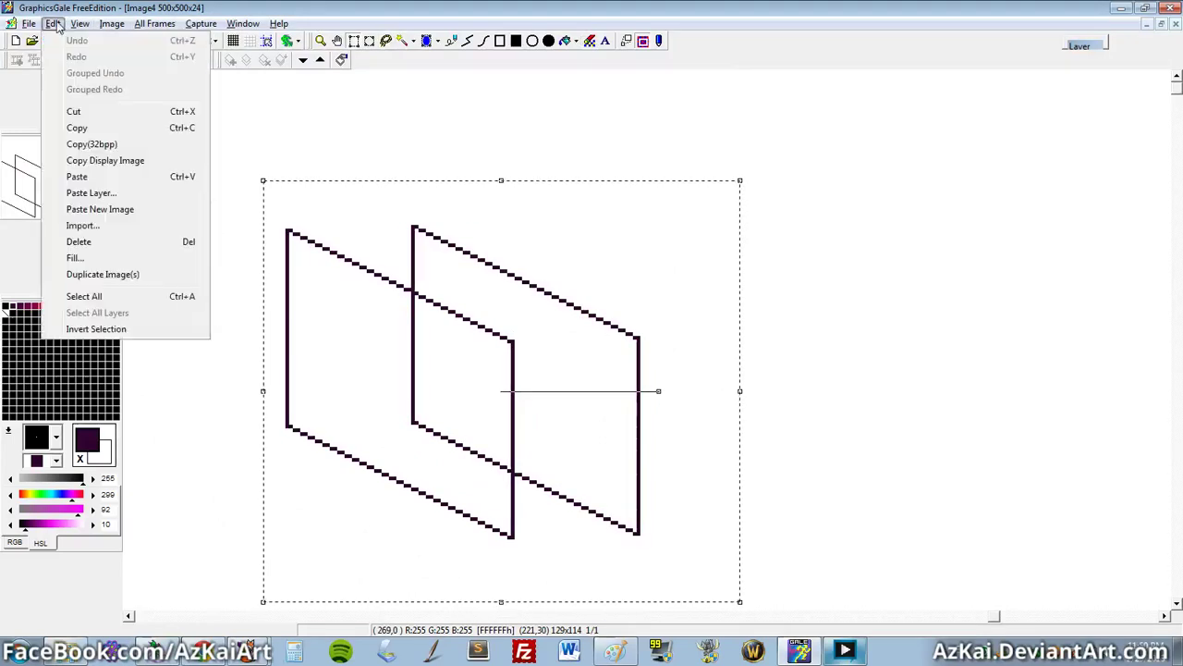
pyautogui.moveTo(112, 23)
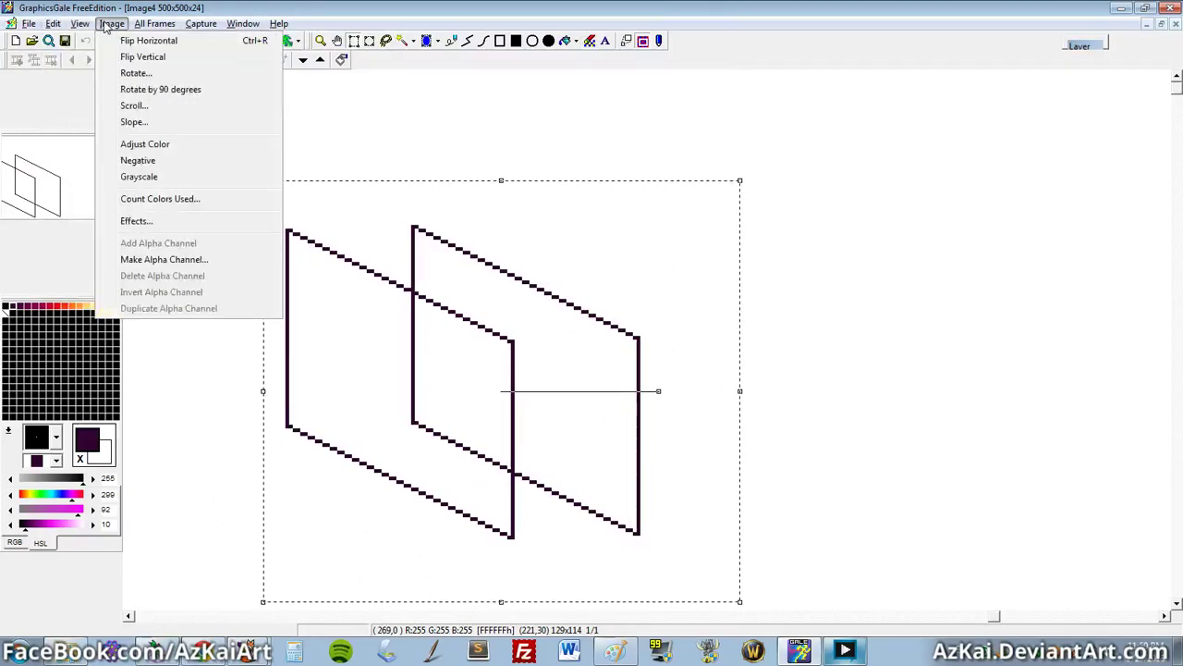
pyautogui.click(138, 40)
pyautogui.moveTo(457, 296); pyautogui.dragTo(612, 299)
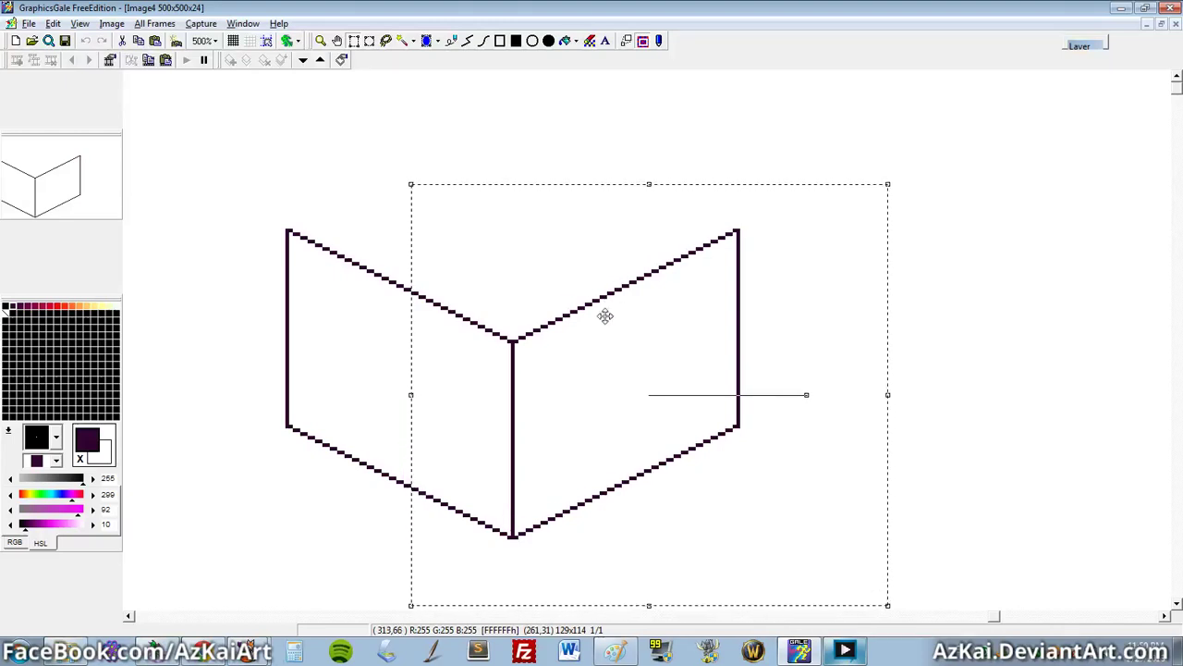
# - Shift the mirrored face one pixel left so the shared centre edge is two pixels thick, and deselect it
pyautogui.press('Left')
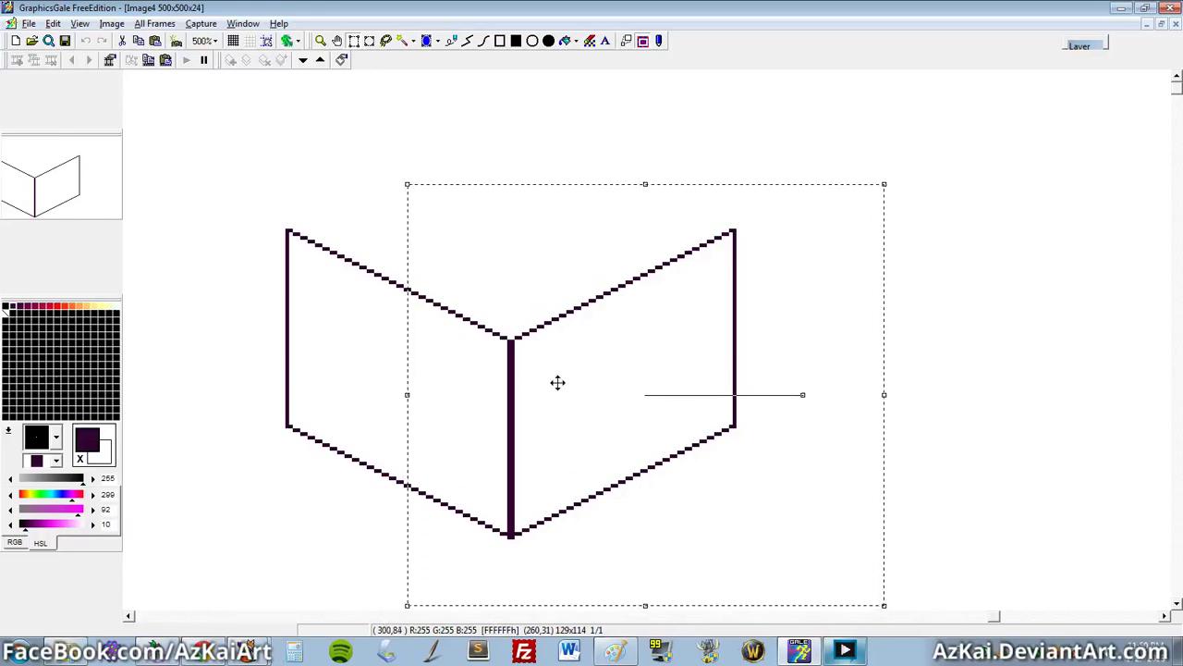
pyautogui.press('Right')
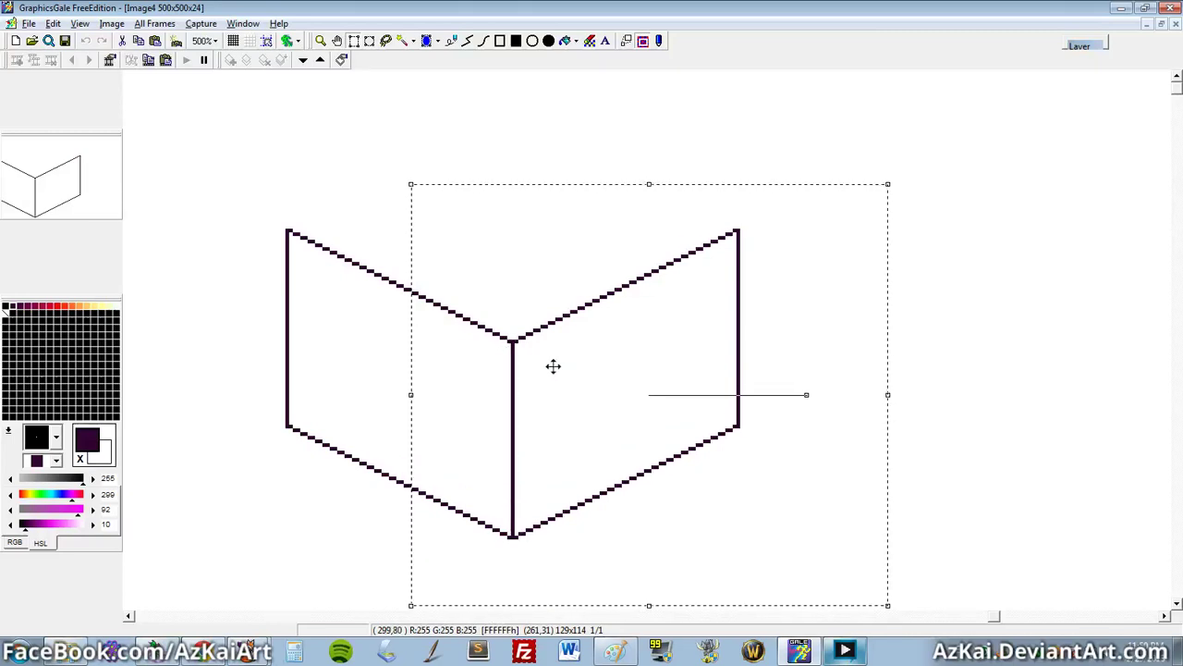
pyautogui.moveTo(553, 366); pyautogui.dragTo(551, 366)
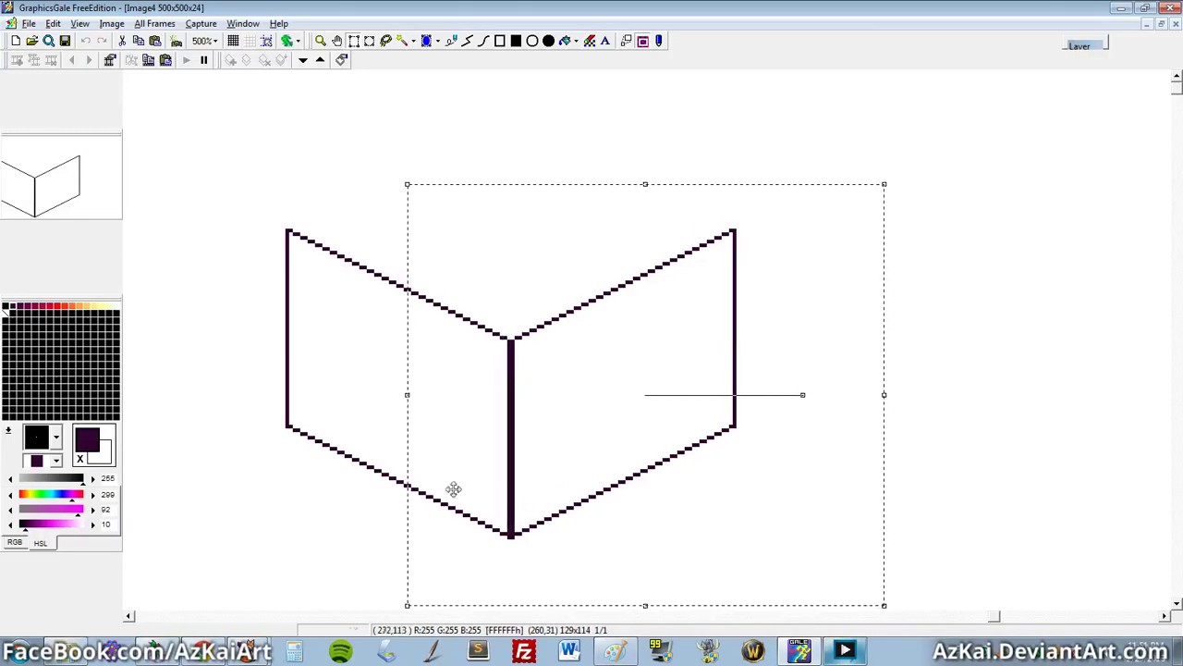
pyautogui.click(311, 565)
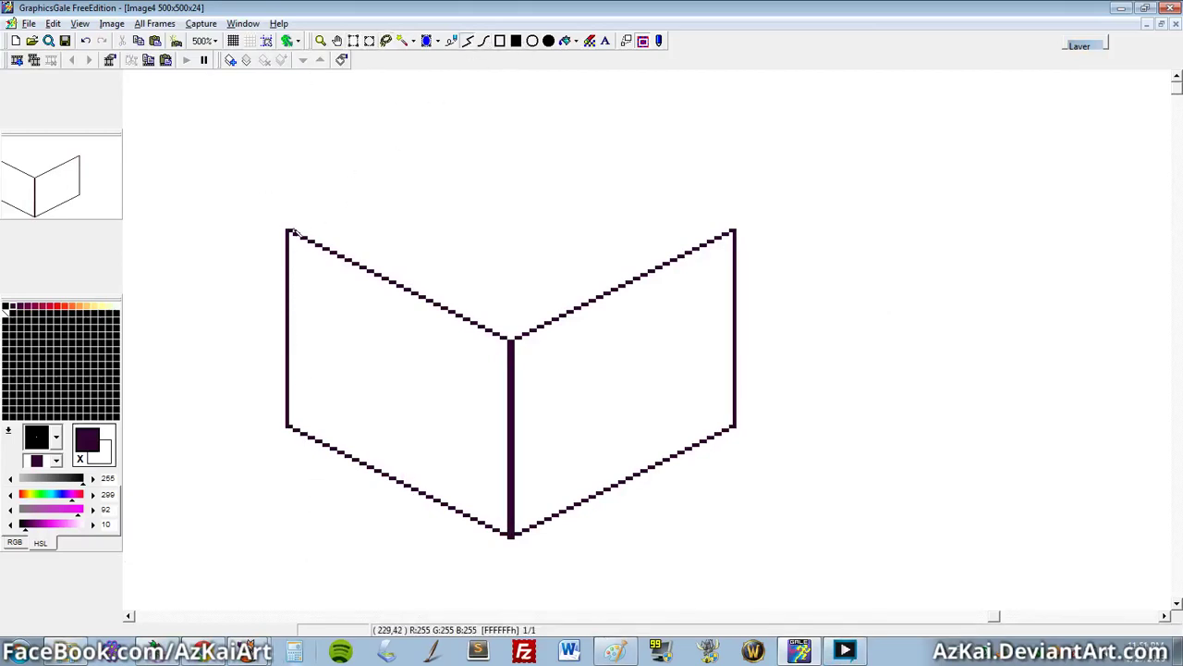
# - Draw the cube's two rear top edges from the outer upper corners to a peak, and erase the overshoot there with white
pyautogui.moveTo(289, 231)
pyautogui.mouseDown()
pyautogui.moveTo(542, 216)
pyautogui.moveTo(551, 160)
pyautogui.moveTo(497, 135)
pyautogui.moveTo(527, 110)
pyautogui.mouseUp()
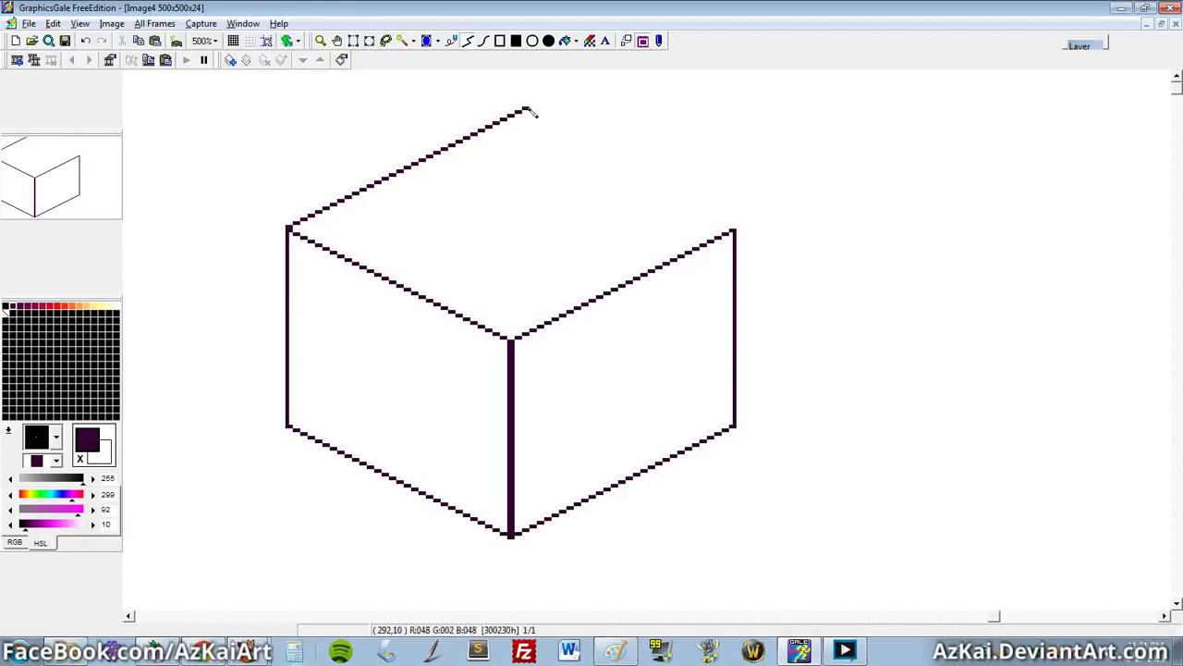
pyautogui.moveTo(733, 230); pyautogui.dragTo(518, 117)
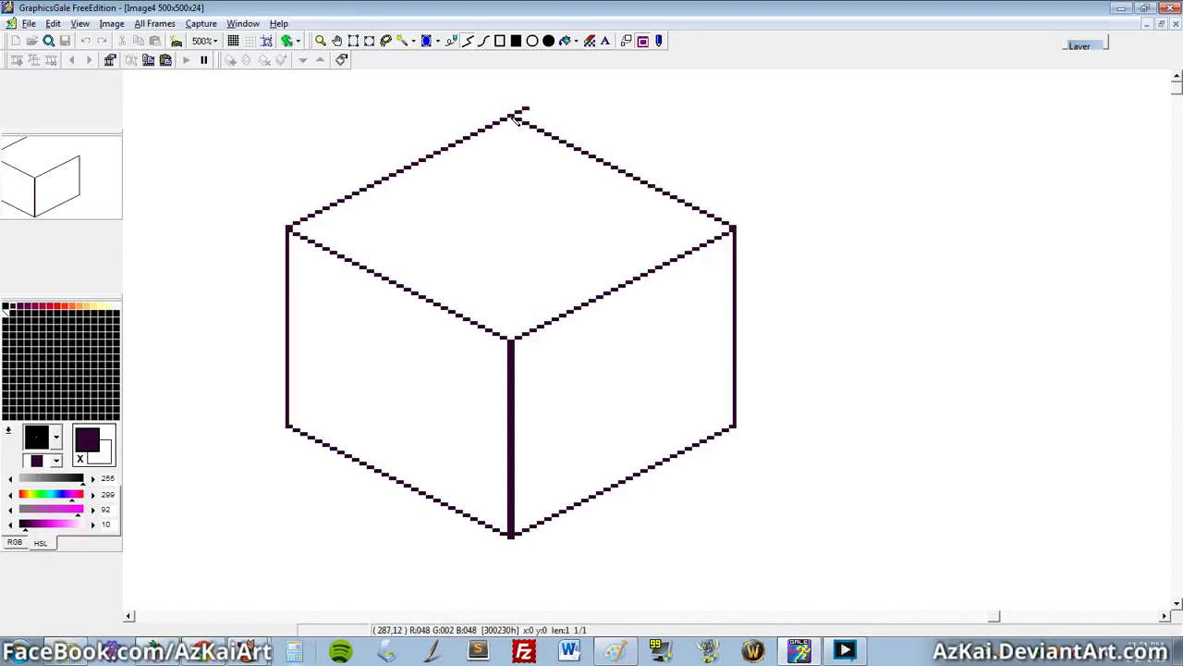
pyautogui.rightClick(534, 110)
pyautogui.moveTo(518, 112); pyautogui.dragTo(528, 114)
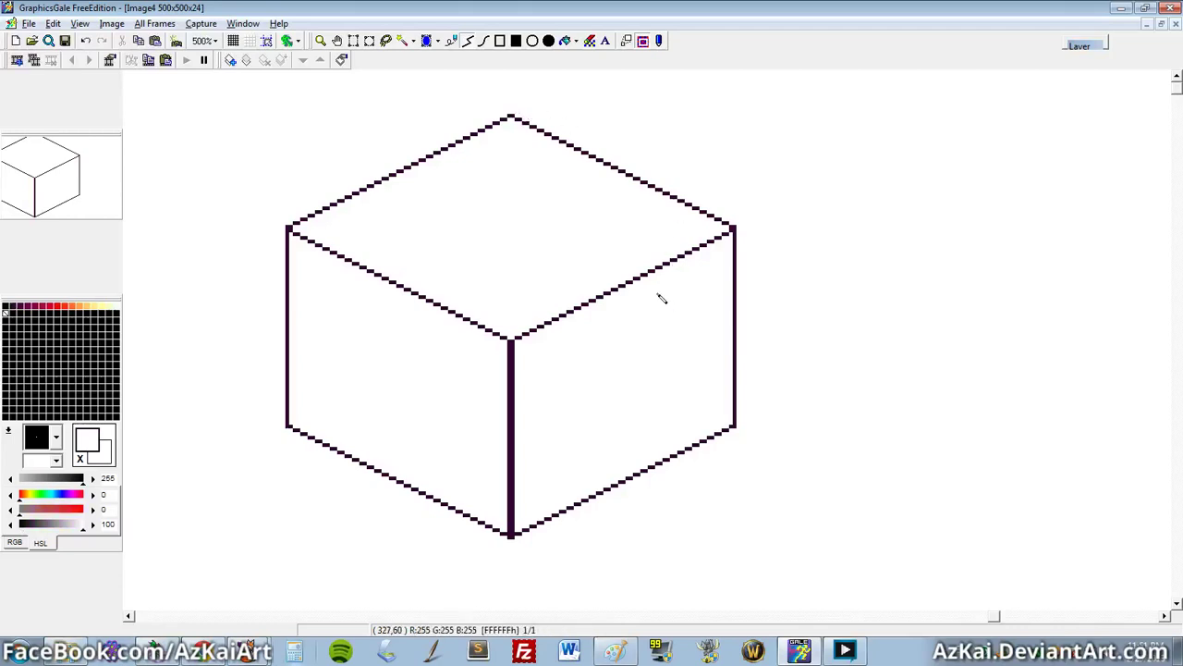
# - Select the entire drawing, move the cube down and right toward the middle of the view, deselect it, and return to the Pen tool
pyautogui.moveTo(48, 170); pyautogui.dragTo(68, 173)
pyautogui.hotkey('ctrl', 'a')
pyautogui.moveTo(480, 265); pyautogui.dragTo(557, 304)
pyautogui.press('Escape')
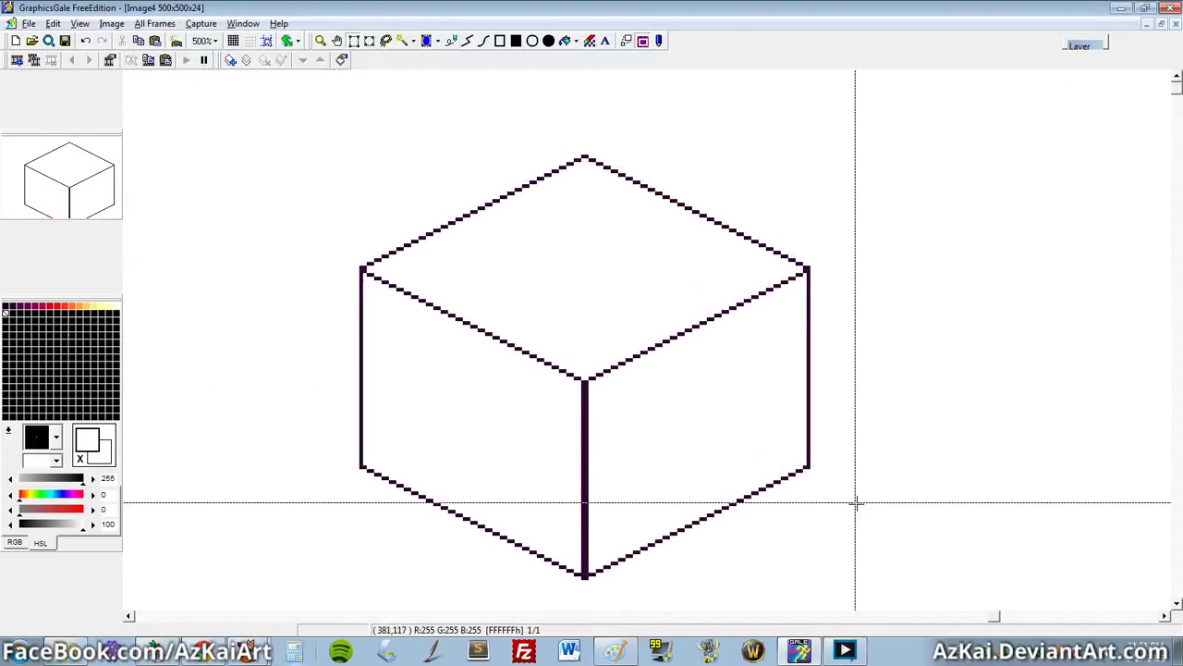
pyautogui.press('p')
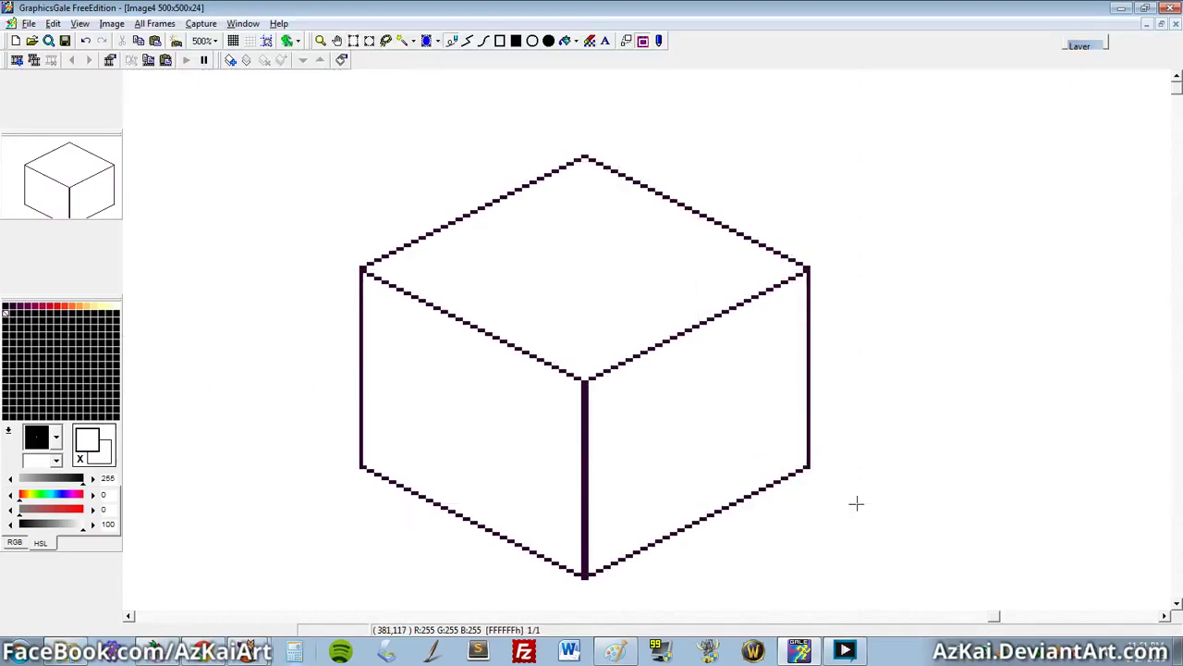